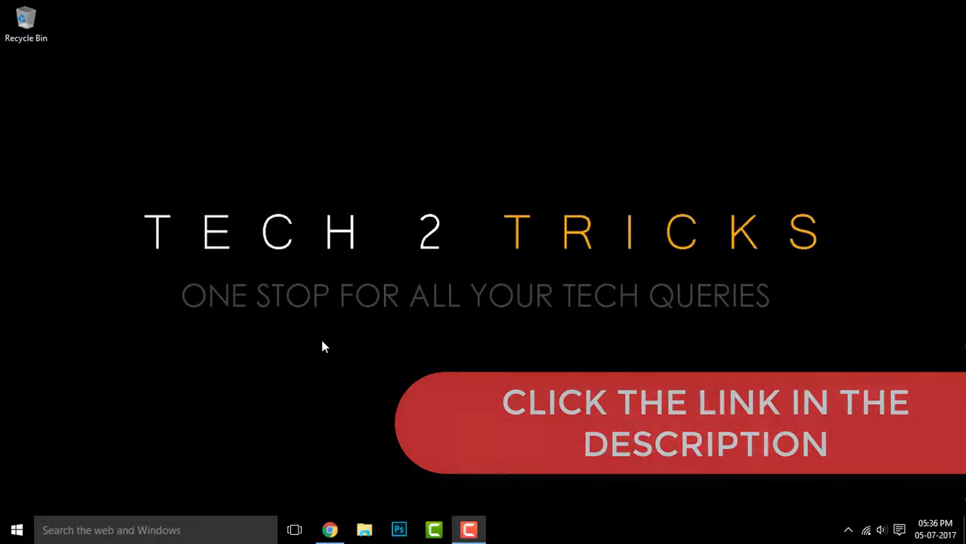
# Download the 'Zero Install for Windows' zip from 0install.de/downloads in Chrome
pyautogui.click(330, 530)
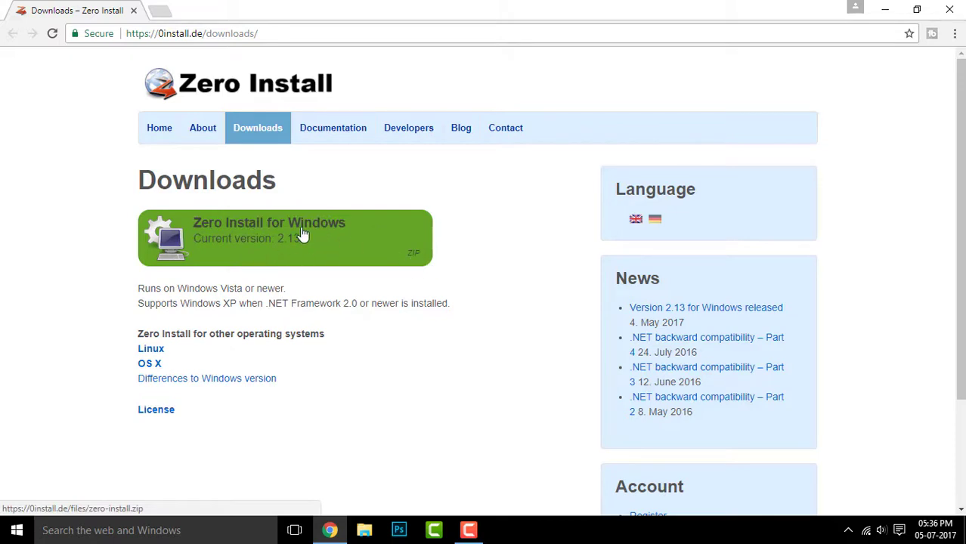
pyautogui.click(345, 226)
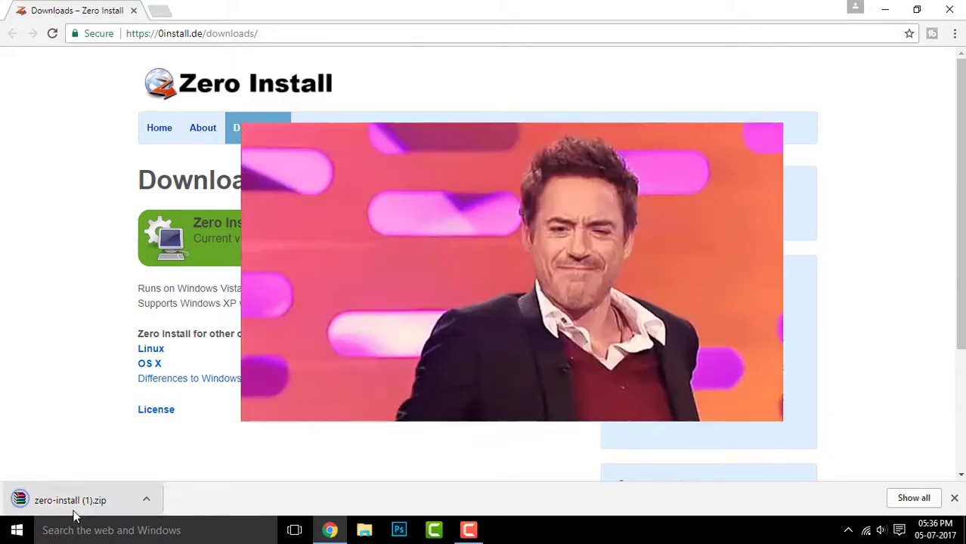
# Open the downloaded zip in WinRAR and run zero-install.exe past the security warning
pyautogui.click(86, 501)
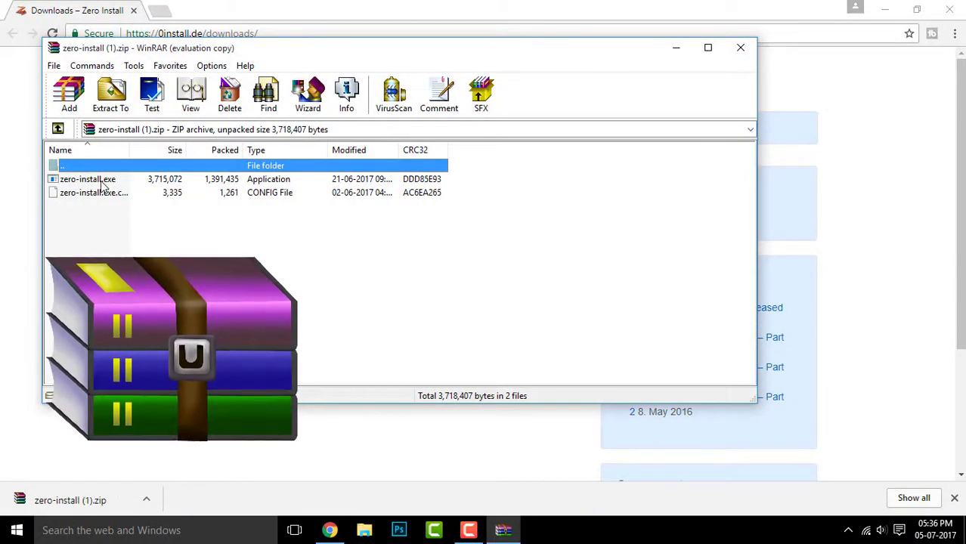
pyautogui.doubleClick(103, 182)
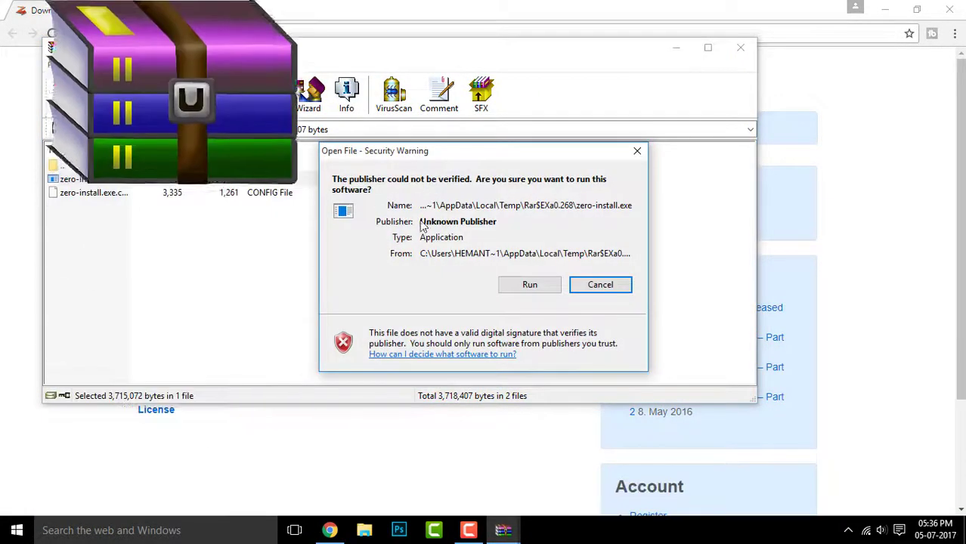
pyautogui.click(530, 286)
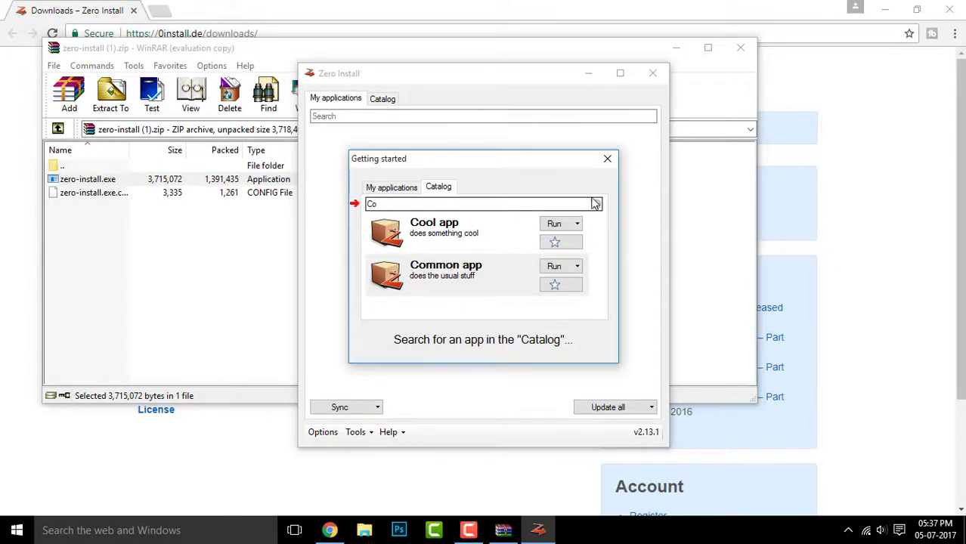
# Set up Zero Install with start menu and command-line access, then reopen its catalog window
pyautogui.click(606, 160)
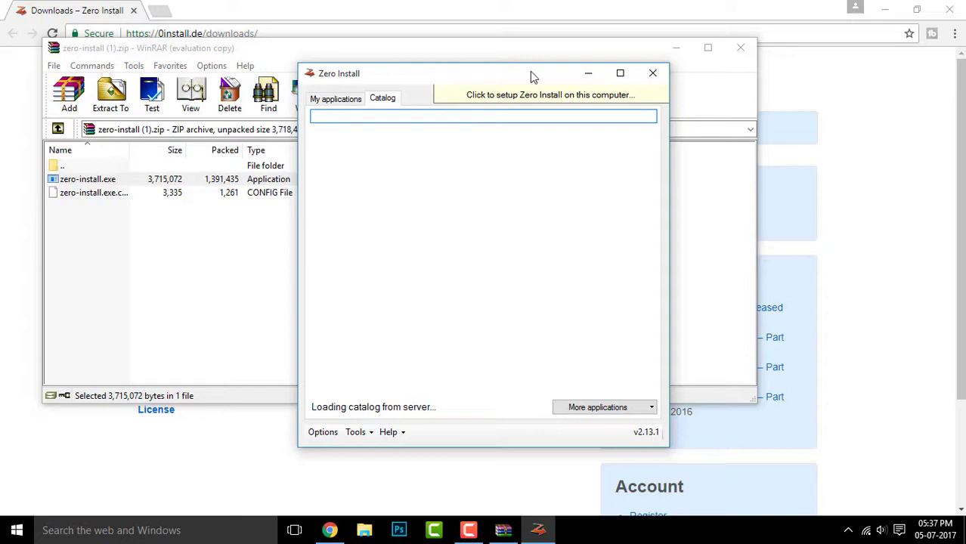
pyautogui.click(575, 96)
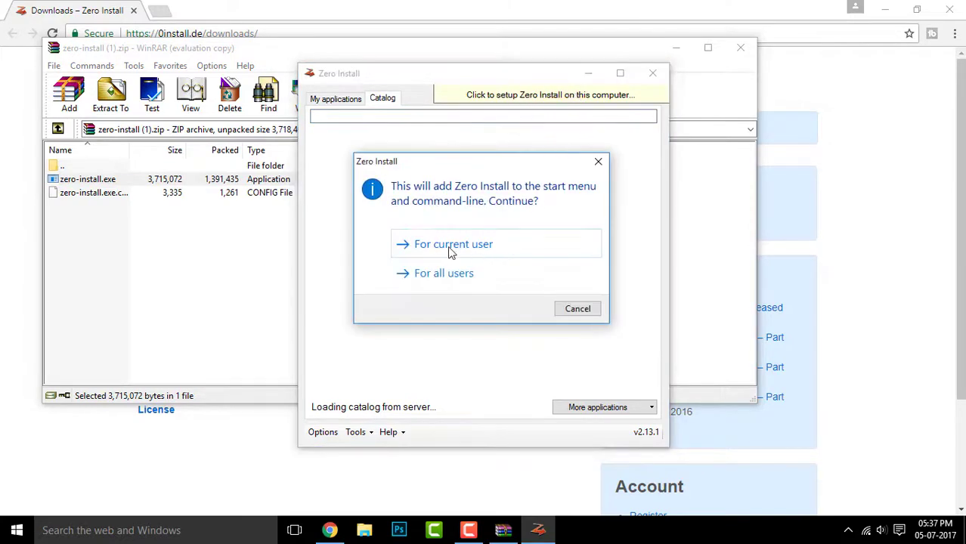
pyautogui.click(421, 273)
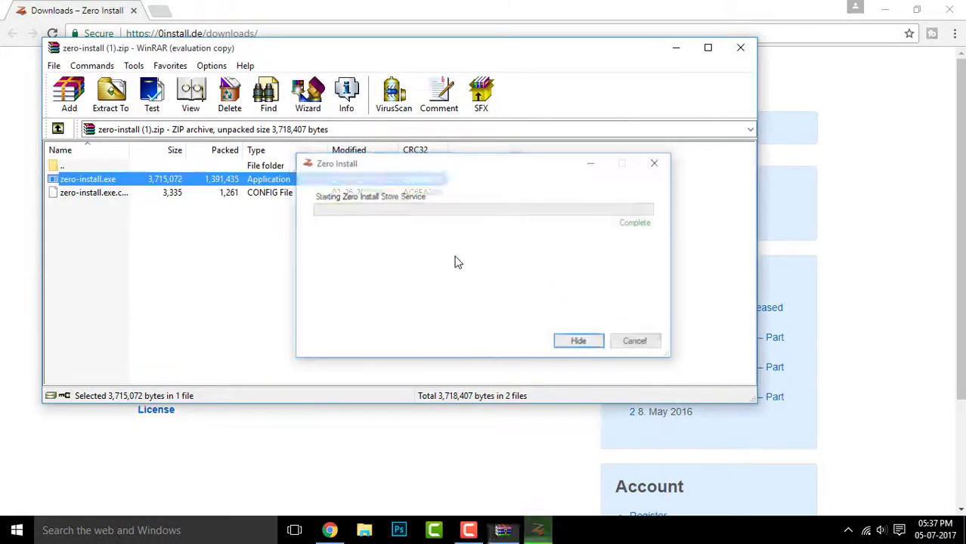
pyautogui.click(456, 443)
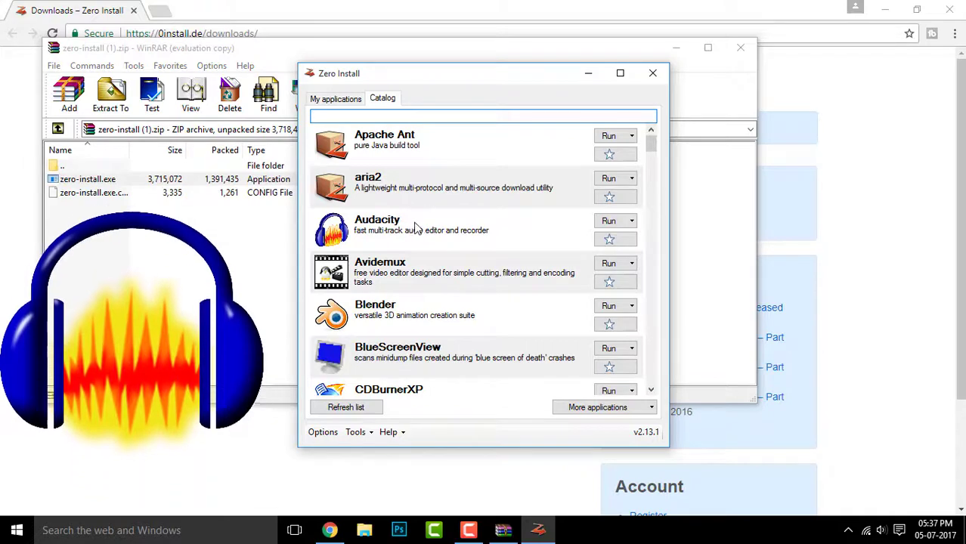
# Run Audacity 2.0.6 from the catalog, accepting VST effects and dismissing its welcome message
pyautogui.click(607, 220)
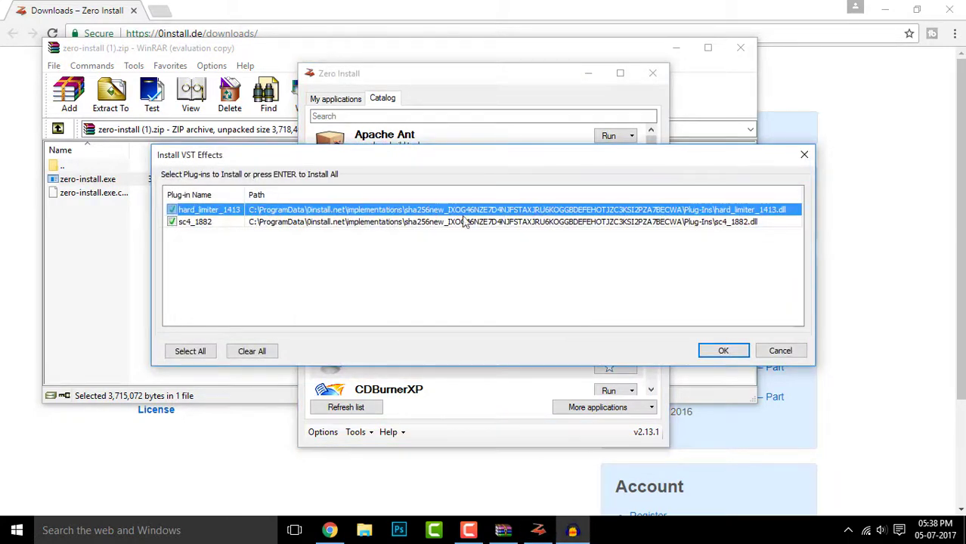
pyautogui.click(723, 347)
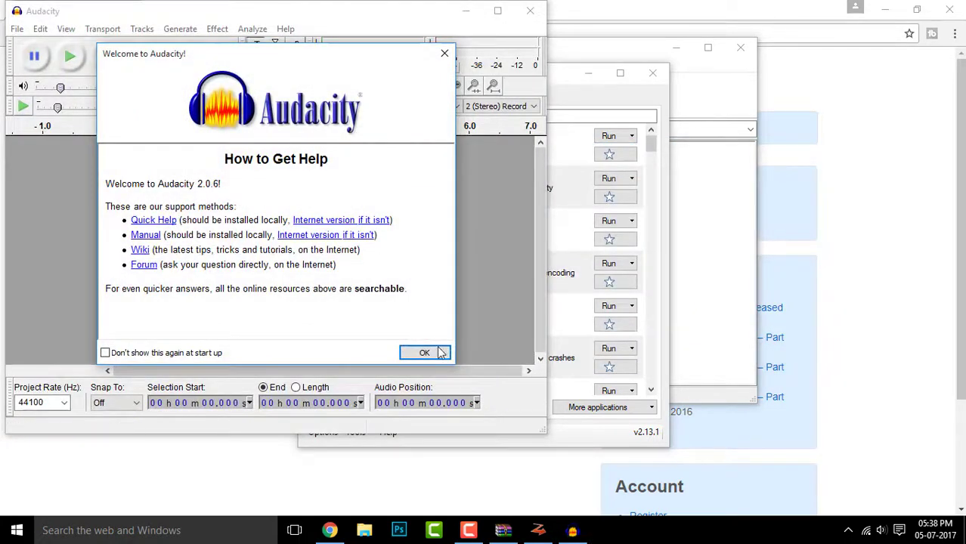
pyautogui.click(440, 353)
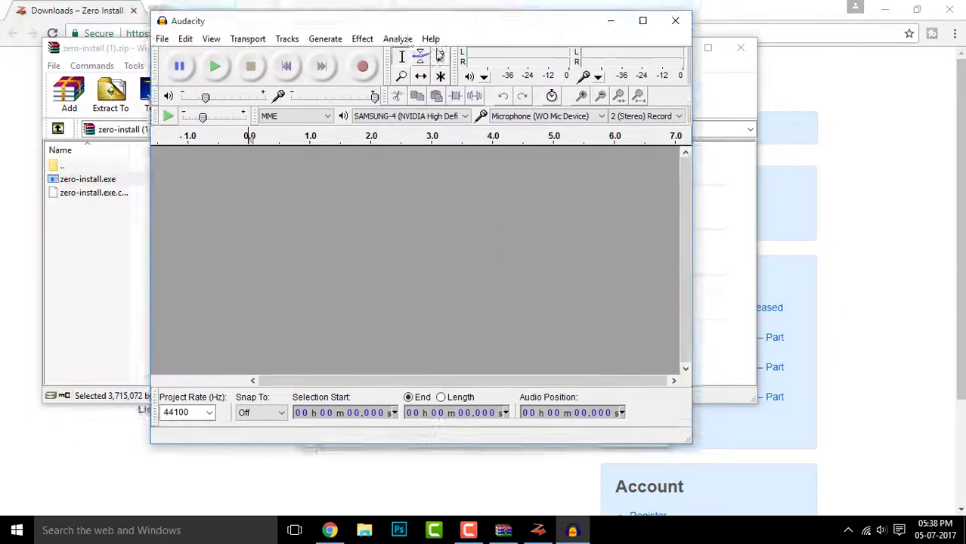
pyautogui.moveTo(228, 15); pyautogui.dragTo(466, 53)
pyautogui.click(776, 47)
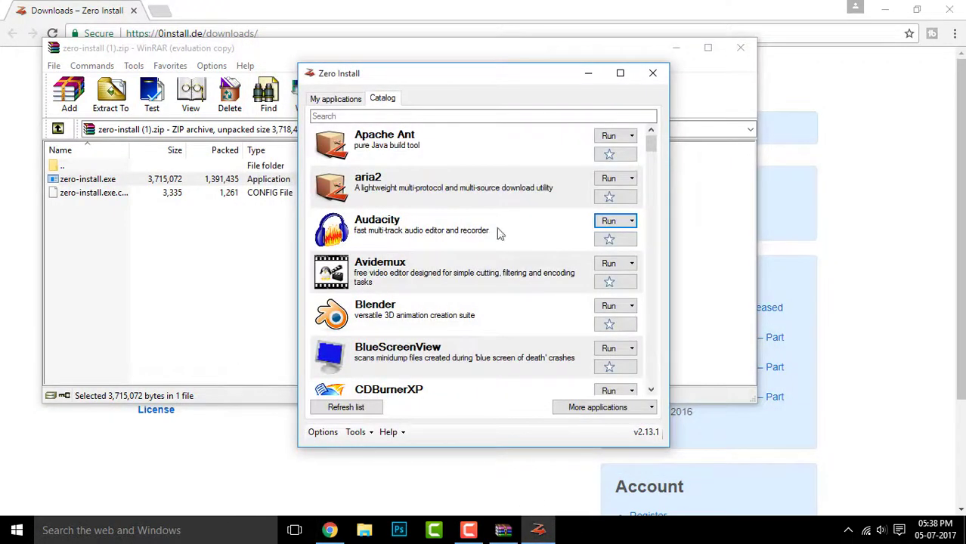
pyautogui.scroll(-5, 488, 303)
pyautogui.scroll(5, 505, 281)
pyautogui.scroll(-2, 462, 261)
pyautogui.scroll(-1, 463, 261)
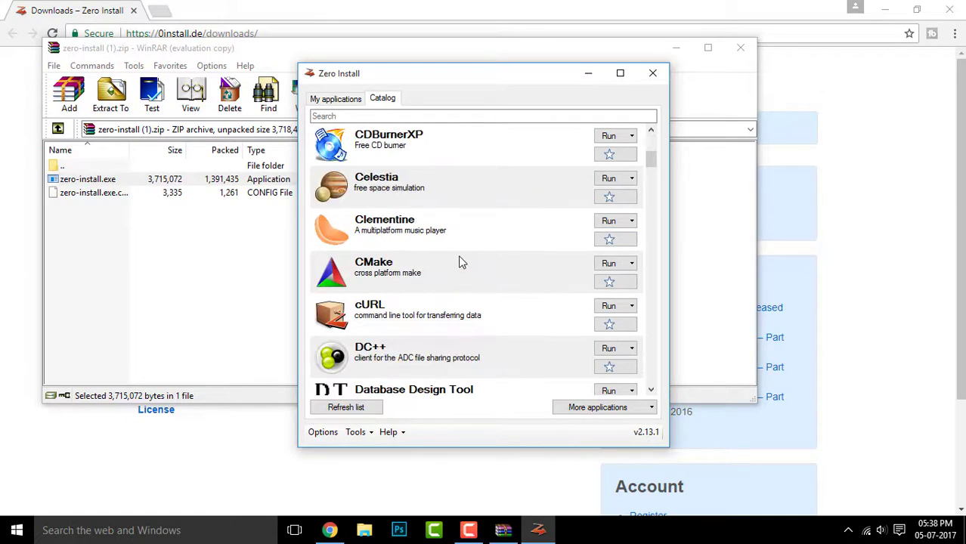
pyautogui.scroll(-3, 463, 261)
pyautogui.scroll(-3, 462, 261)
pyautogui.scroll(-2, 462, 260)
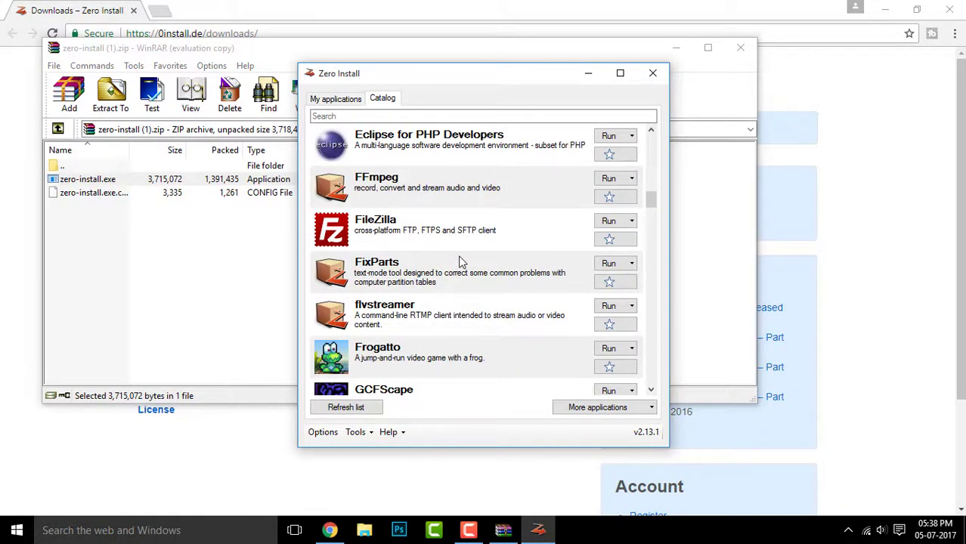
pyautogui.scroll(-3, 463, 261)
pyautogui.scroll(-2, 463, 260)
pyautogui.scroll(-3, 462, 261)
pyautogui.scroll(-1, 463, 261)
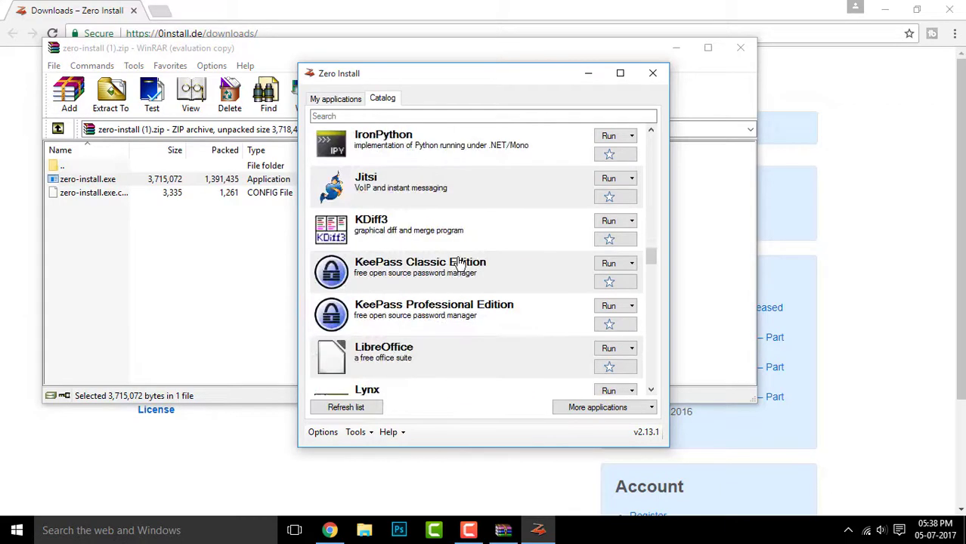
pyautogui.scroll(-4, 463, 262)
pyautogui.scroll(-3, 461, 263)
pyautogui.scroll(-2, 460, 262)
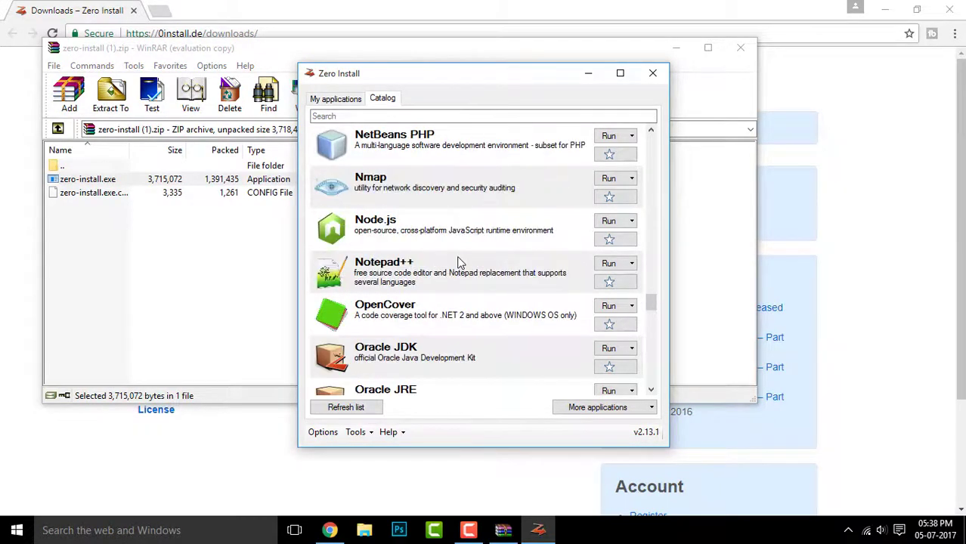
pyautogui.scroll(-2, 461, 262)
pyautogui.scroll(-3, 460, 261)
pyautogui.scroll(-2, 459, 261)
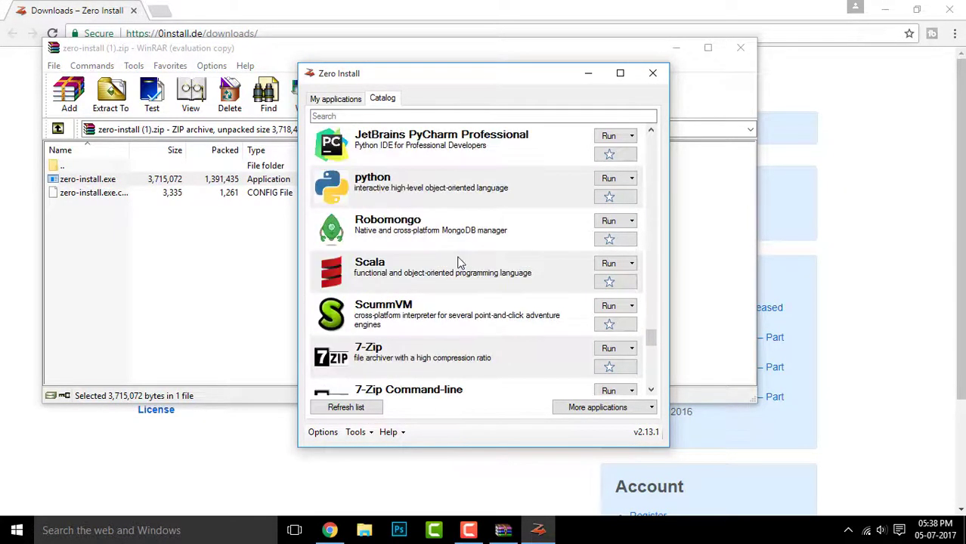
pyautogui.scroll(-2, 459, 262)
pyautogui.scroll(-3, 459, 261)
pyautogui.scroll(-2, 460, 261)
pyautogui.scroll(-1, 460, 261)
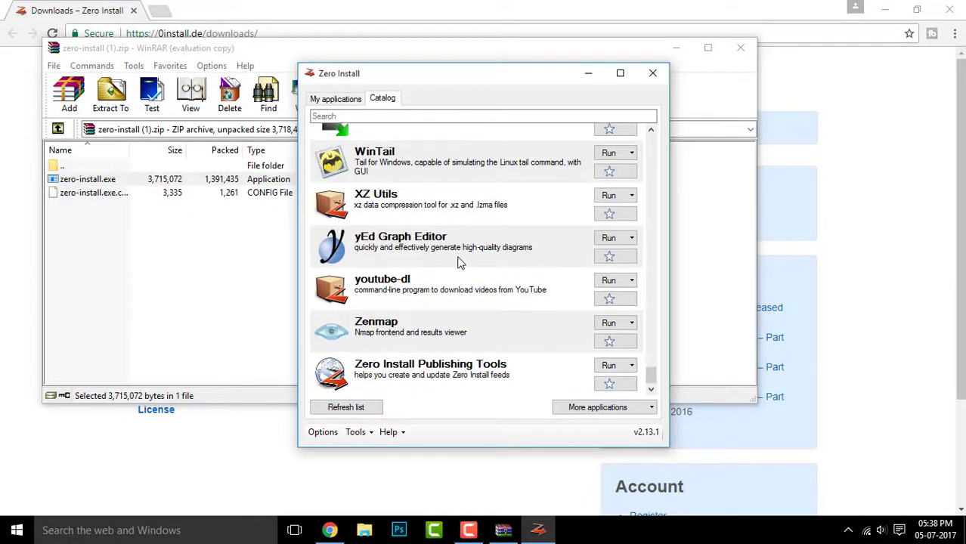
pyautogui.scroll(3, 463, 272)
pyautogui.scroll(3, 457, 265)
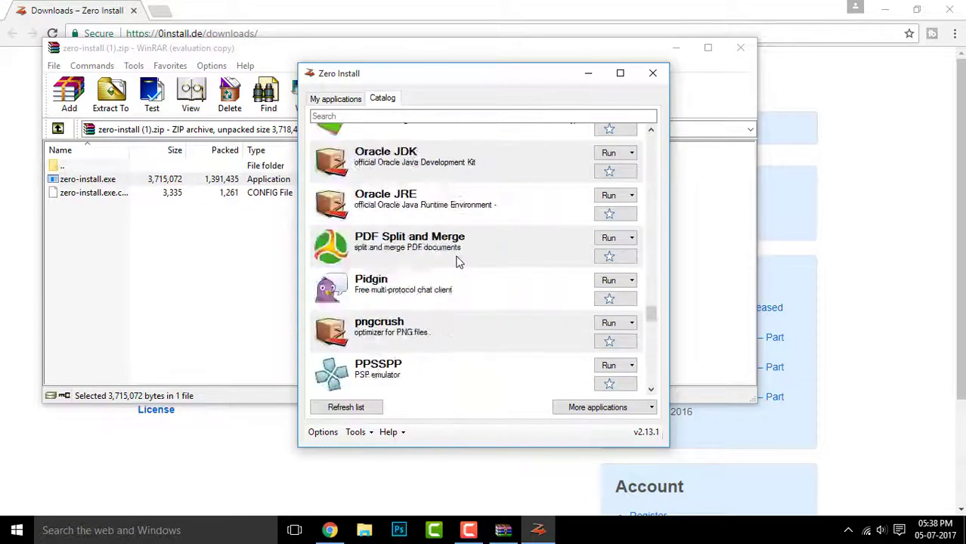
pyautogui.scroll(3, 457, 263)
pyautogui.scroll(3, 456, 261)
pyautogui.scroll(3, 456, 261)
pyautogui.scroll(3, 456, 261)
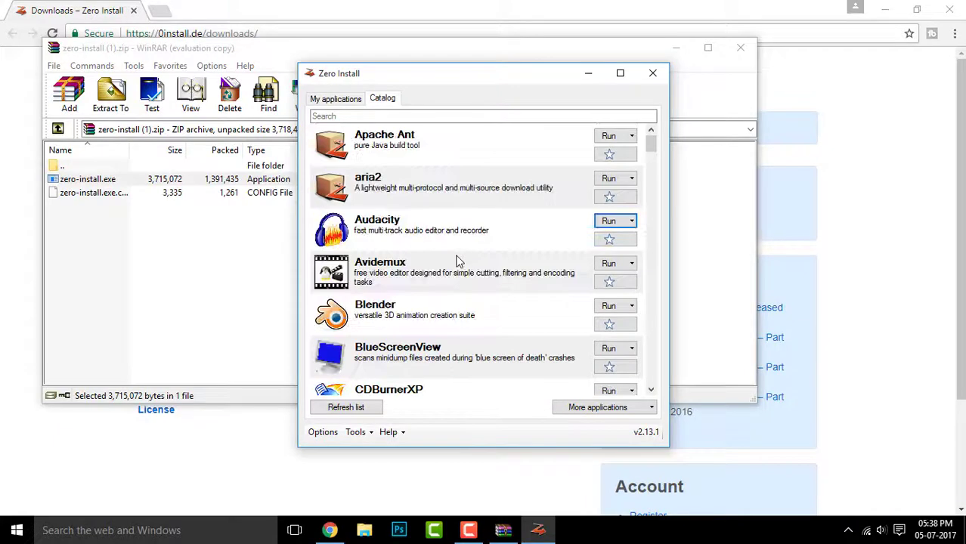